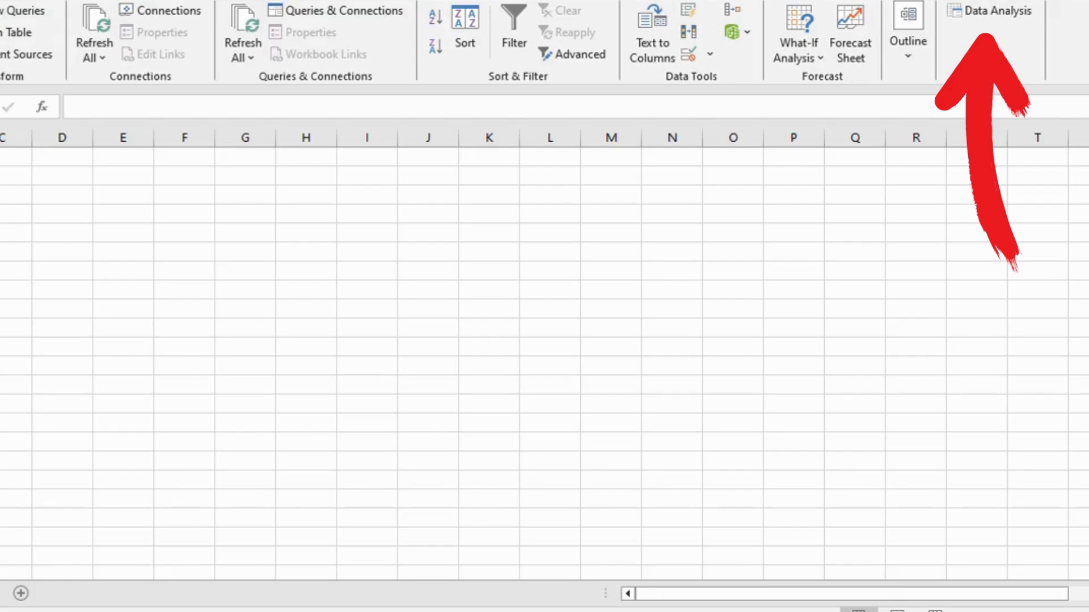
Enable the Analysis ToolPak in the list of available Excel add-ins and return to the data tools.
click(611, 309)
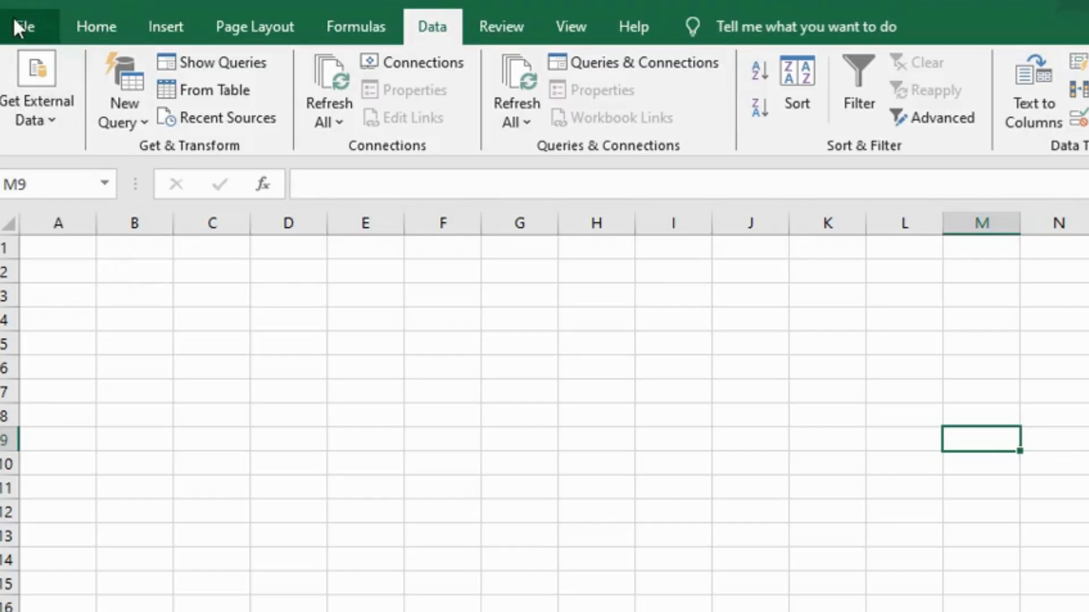
click(17, 23)
click(58, 611)
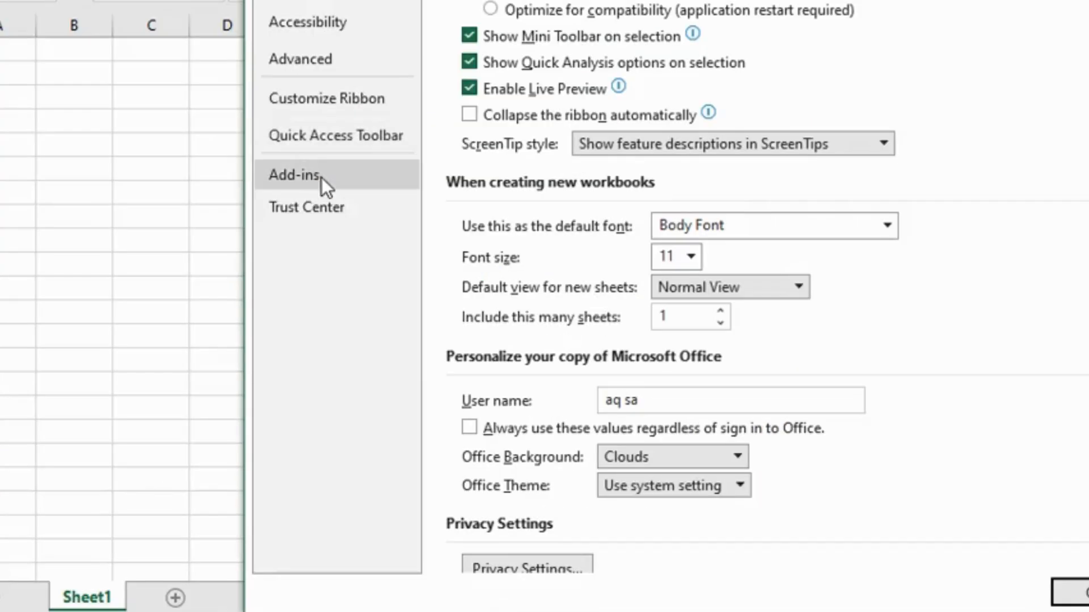
click(380, 373)
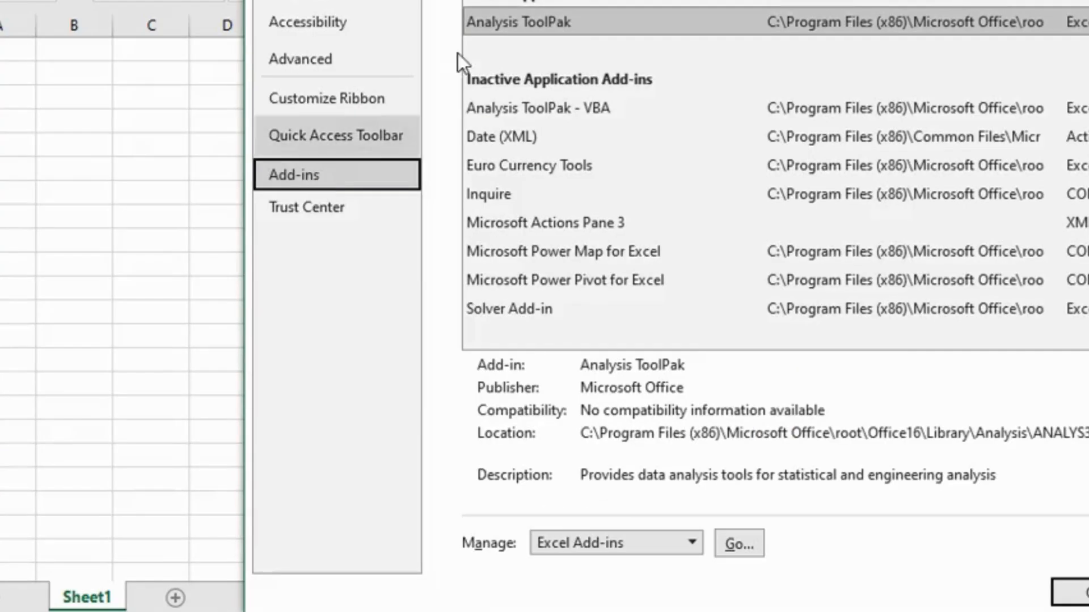
click(594, 217)
click(738, 543)
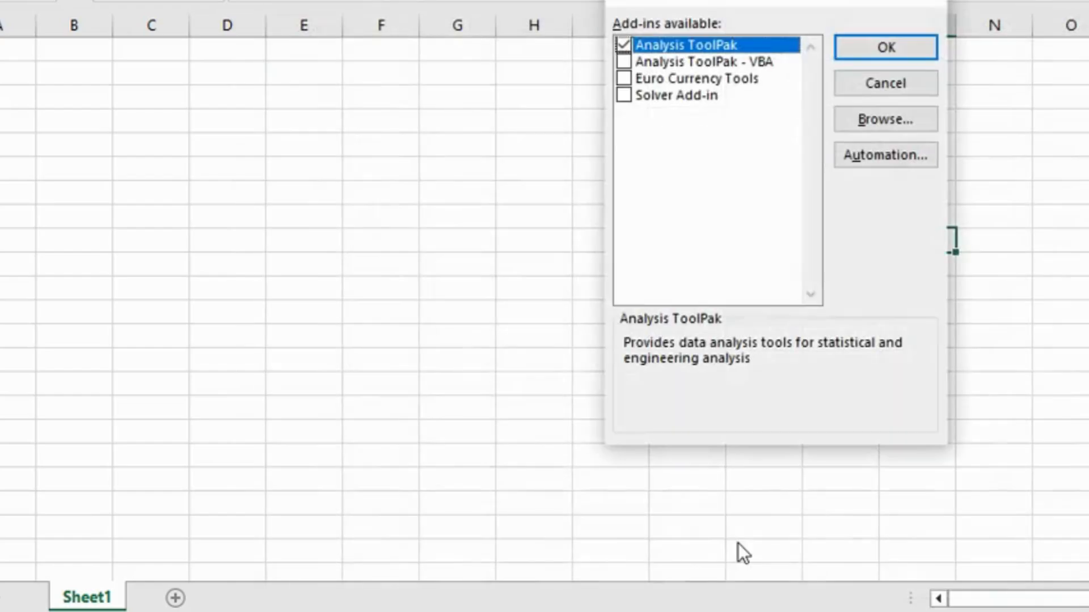
click(899, 48)
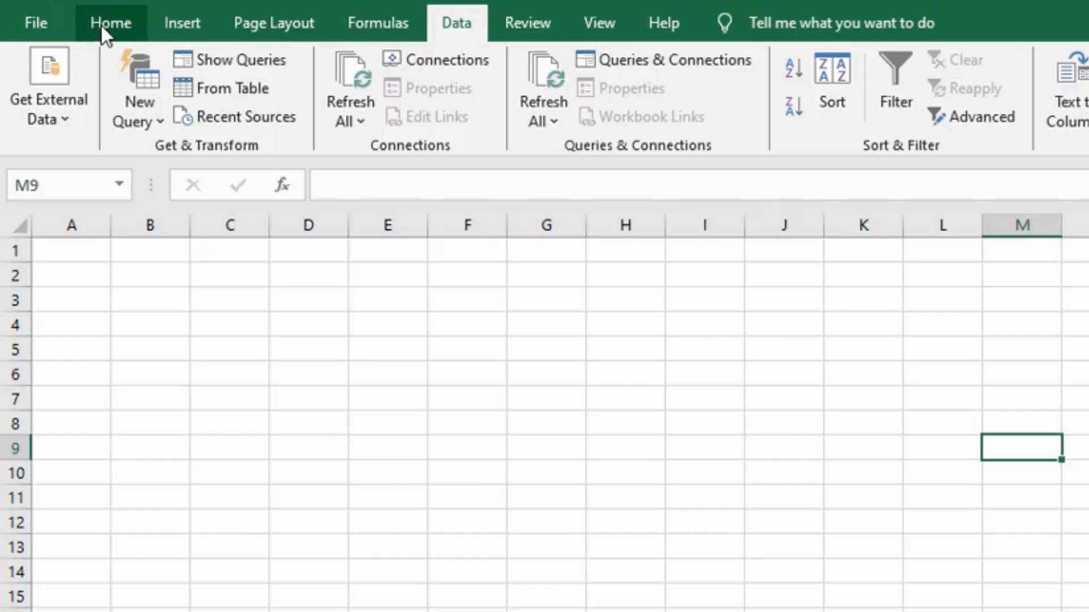
click(101, 25)
click(453, 18)
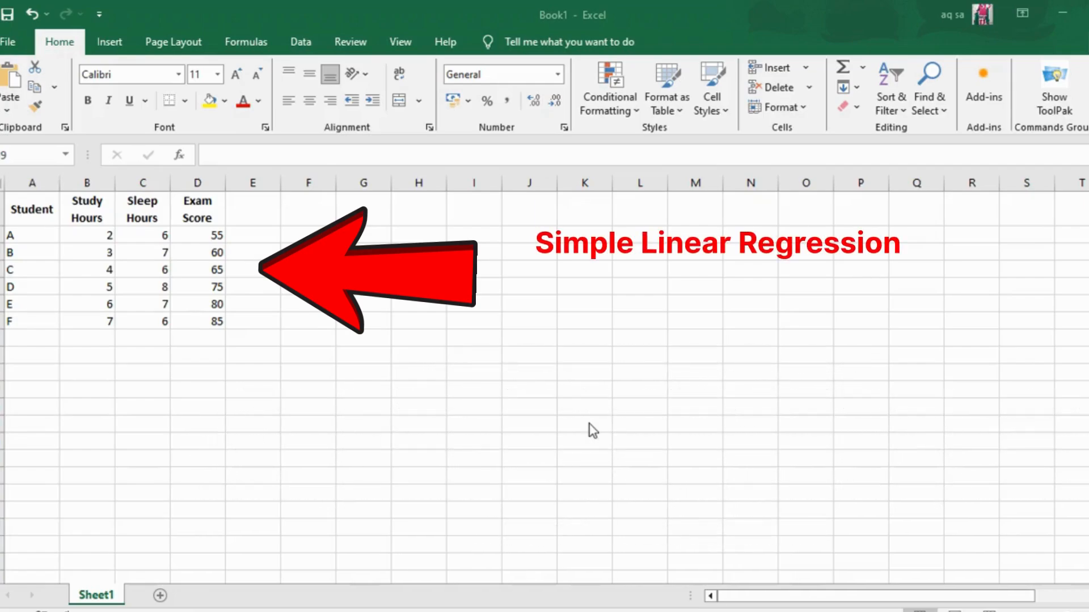
Start a Regression analysis with Exam Score (D1:D7) as the Y range and Study Hours (B1:B7) as the X range.
click(301, 43)
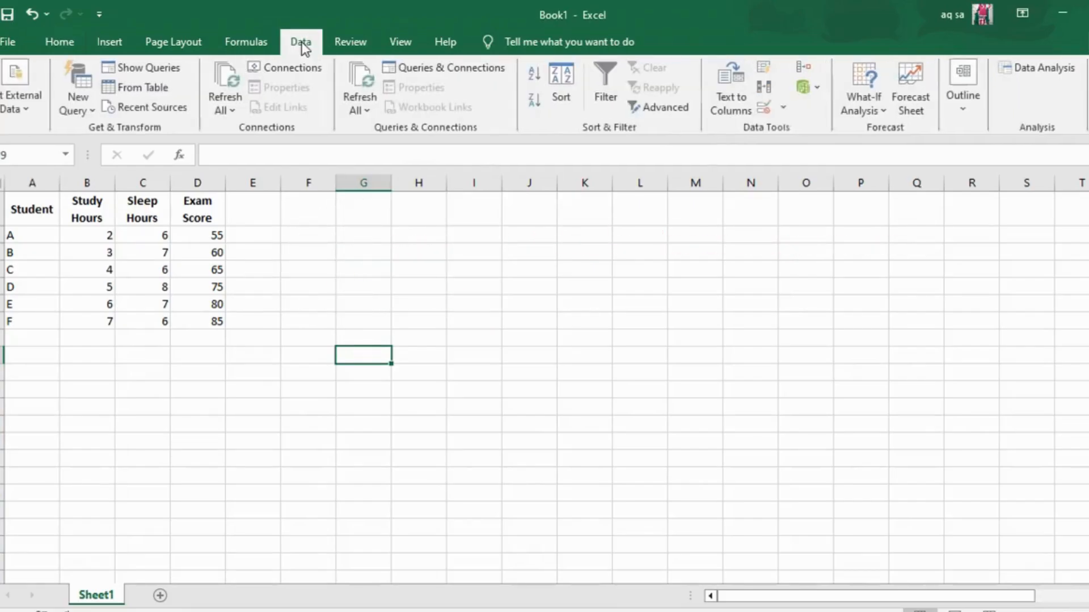
click(1054, 69)
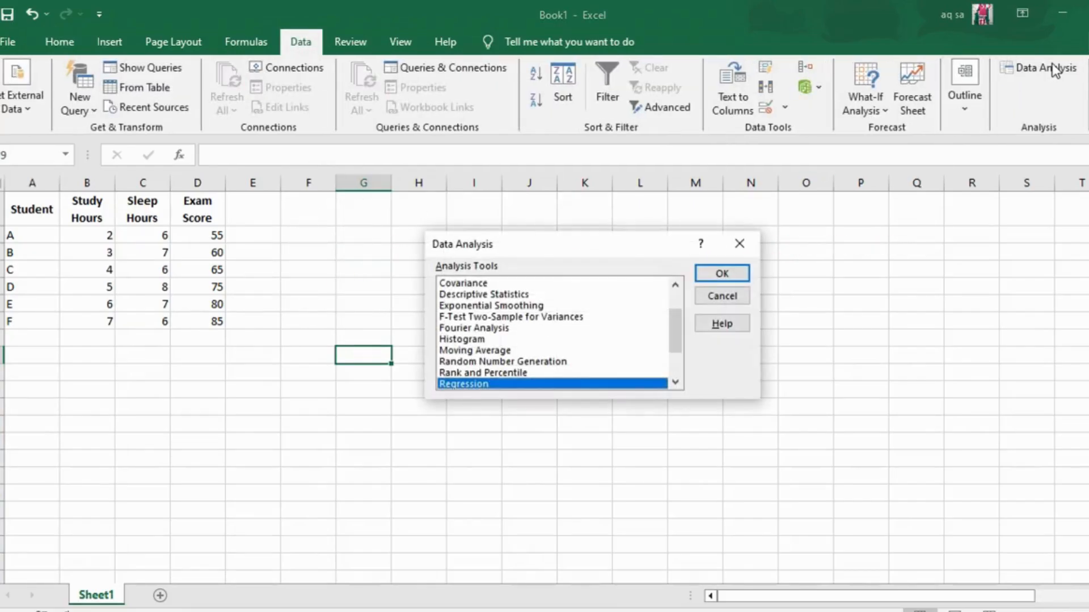
scroll(678, 344, down, 1)
click(704, 275)
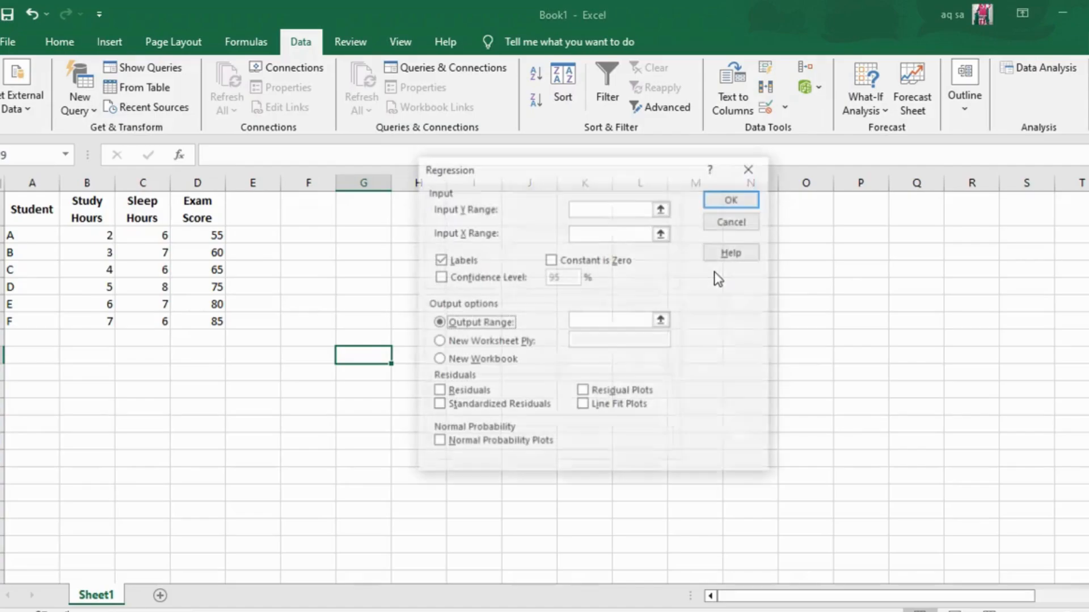
click(597, 213)
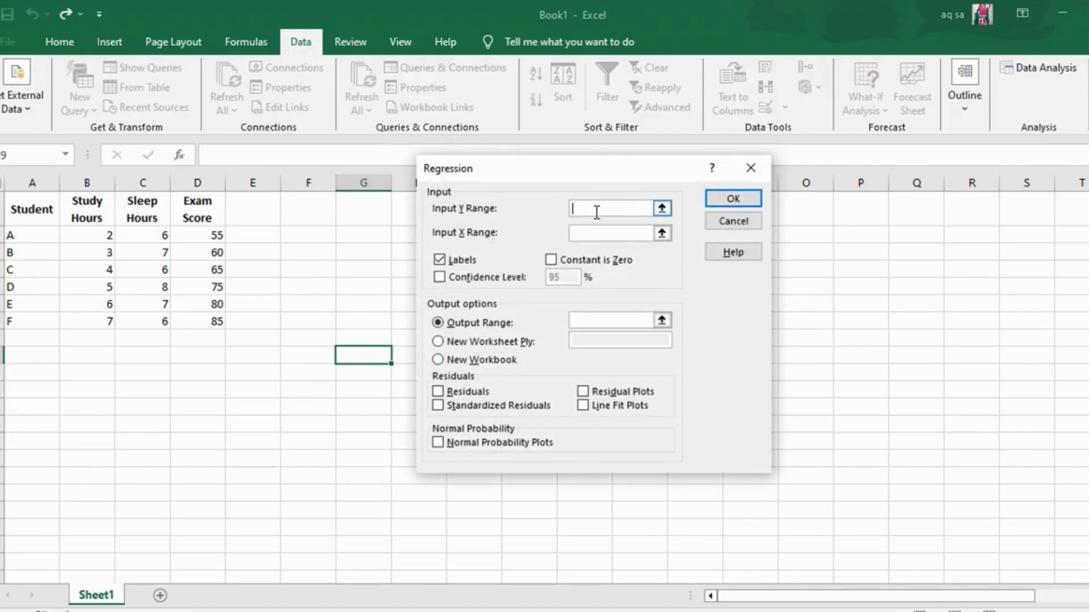
drag(185, 196, 224, 318)
click(596, 231)
drag(76, 196, 107, 319)
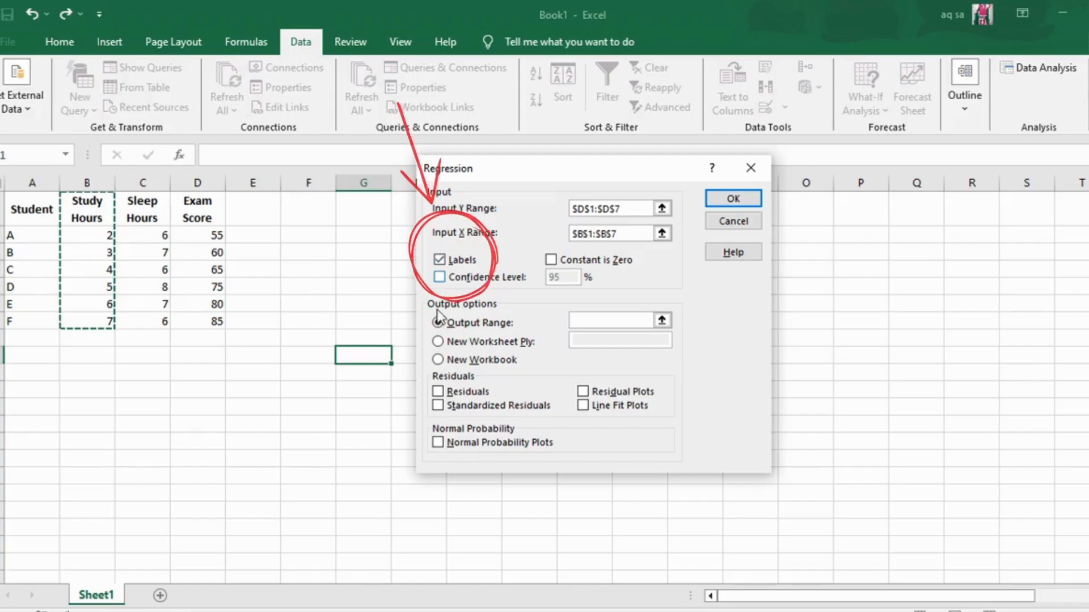
Set the regression's output range to cell F1 on the current sheet and run the analysis.
click(438, 322)
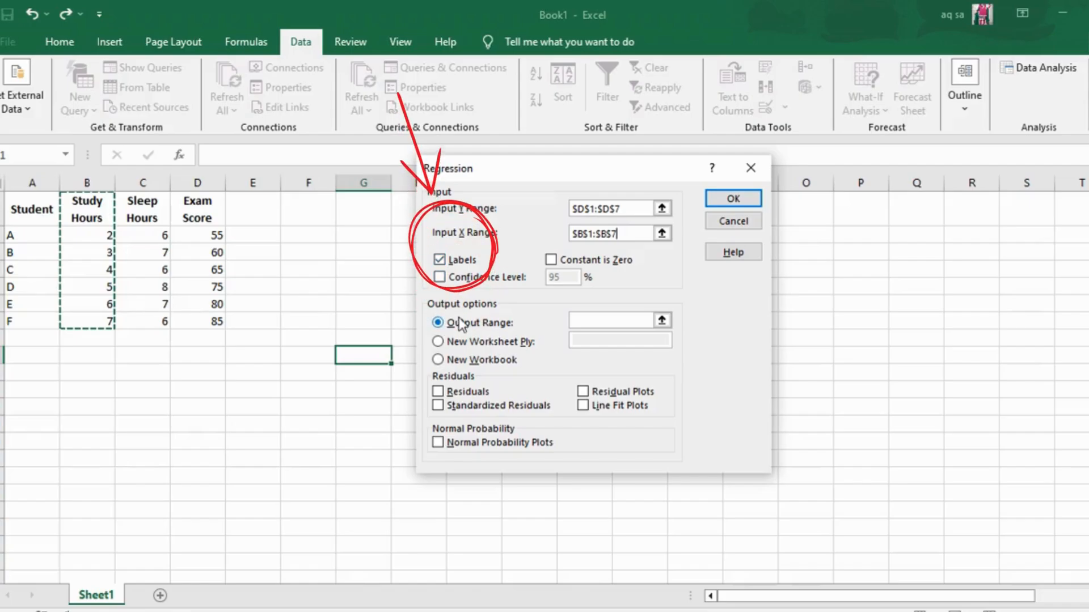
click(613, 322)
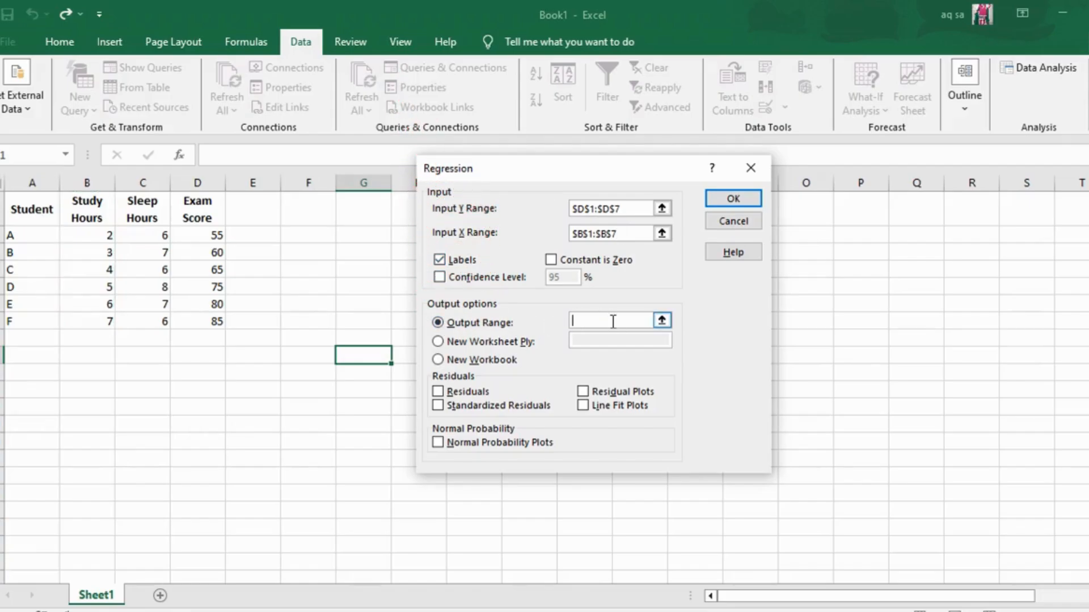
click(311, 211)
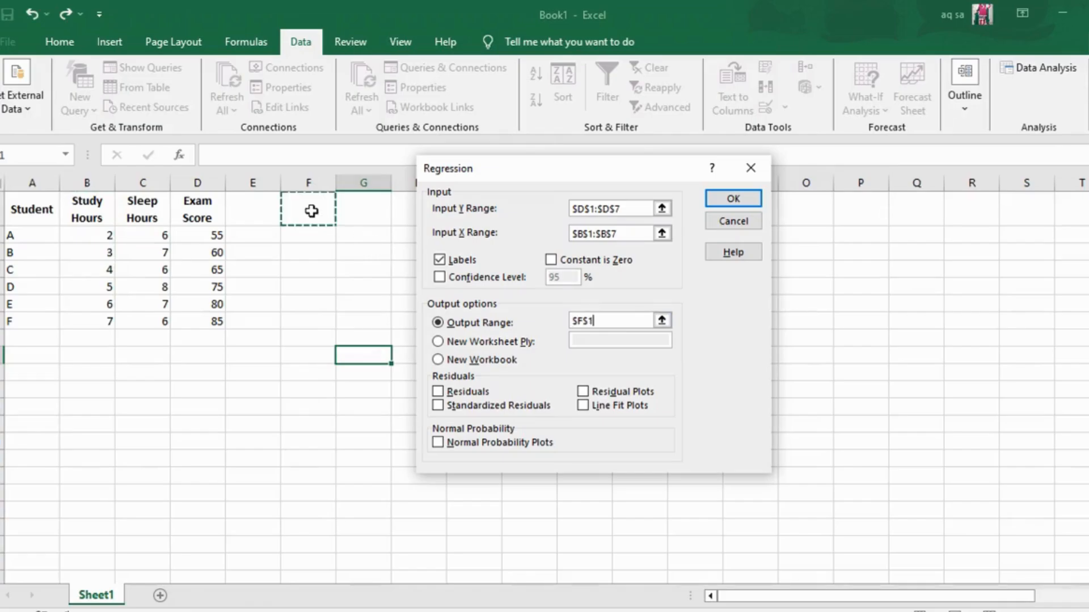
click(720, 197)
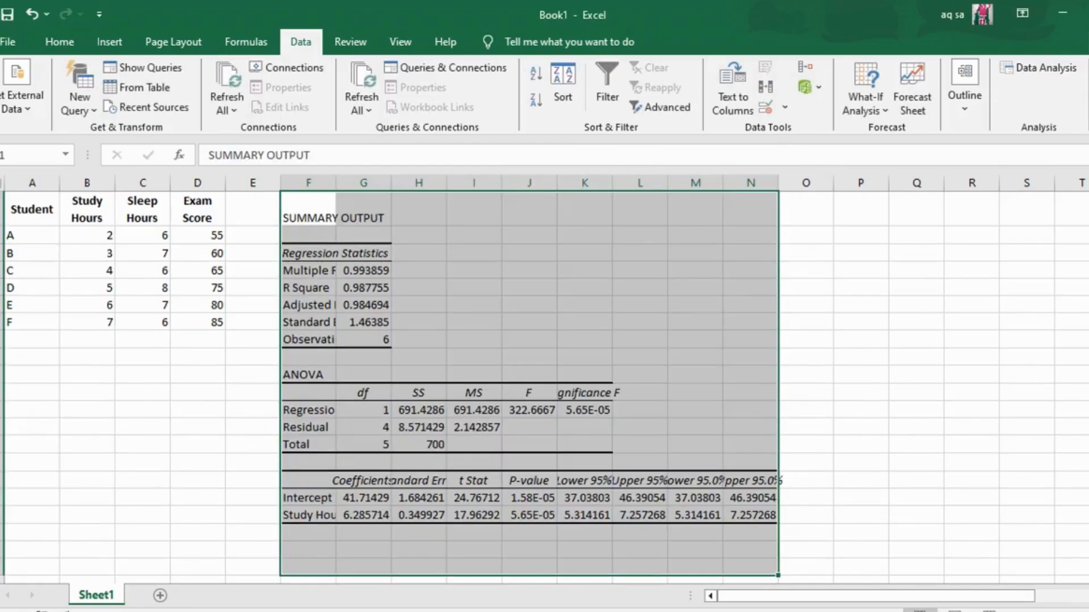
Examine the Multiple R and Significance F entries in the simple regression's summary output.
drag(1088, 278, 1088, 278)
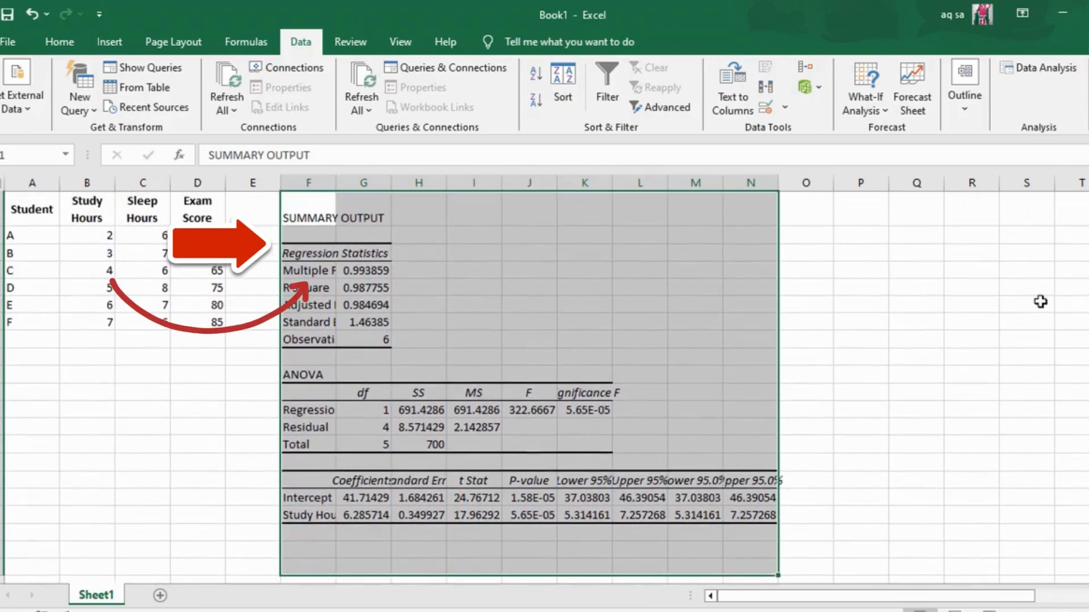
click(1027, 304)
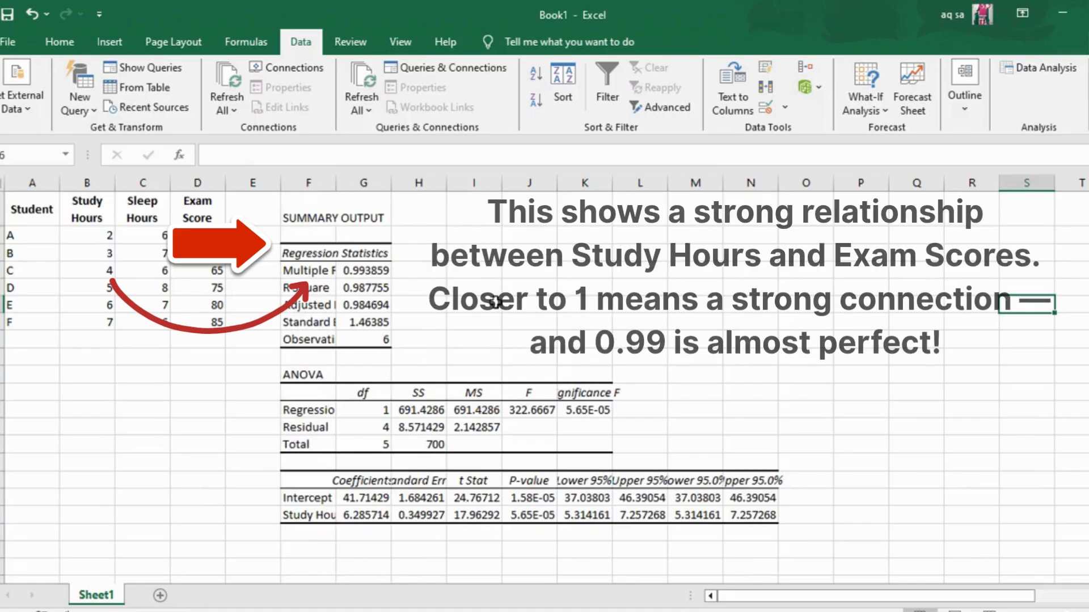
click(288, 265)
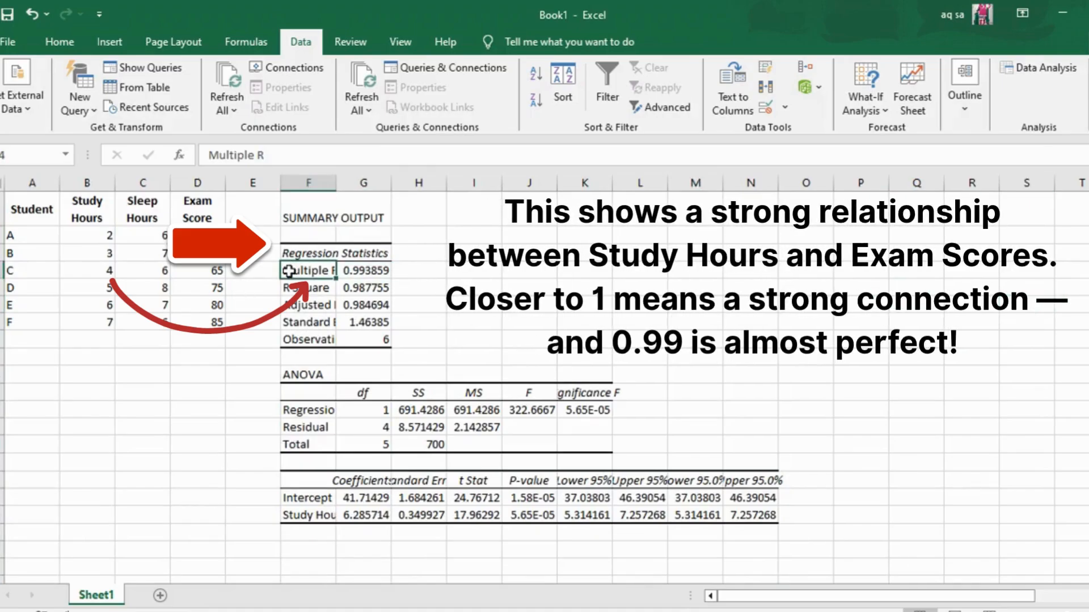
click(824, 438)
click(824, 437)
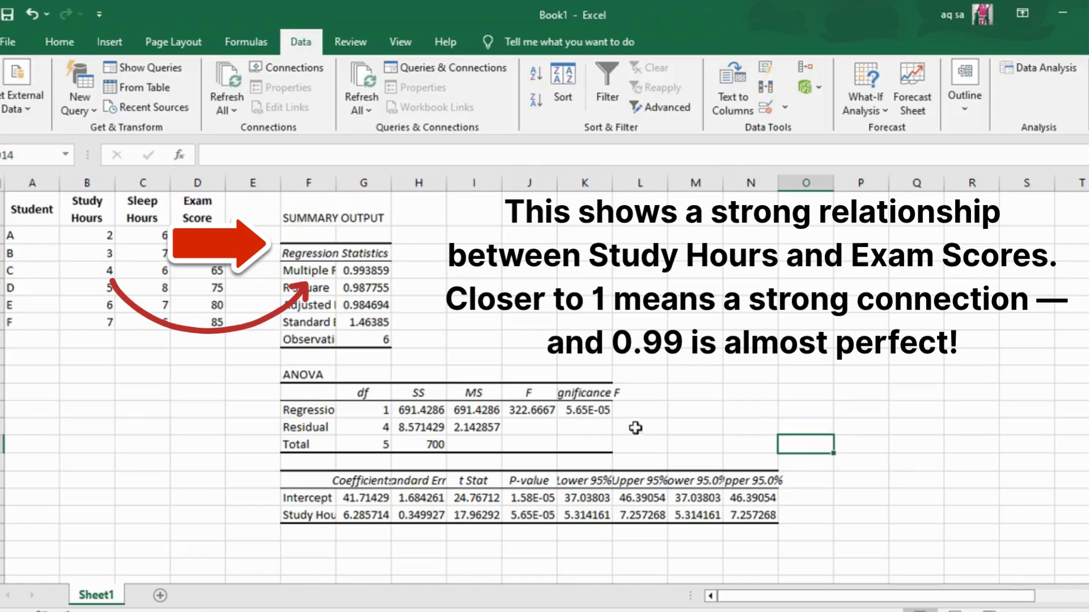
click(595, 401)
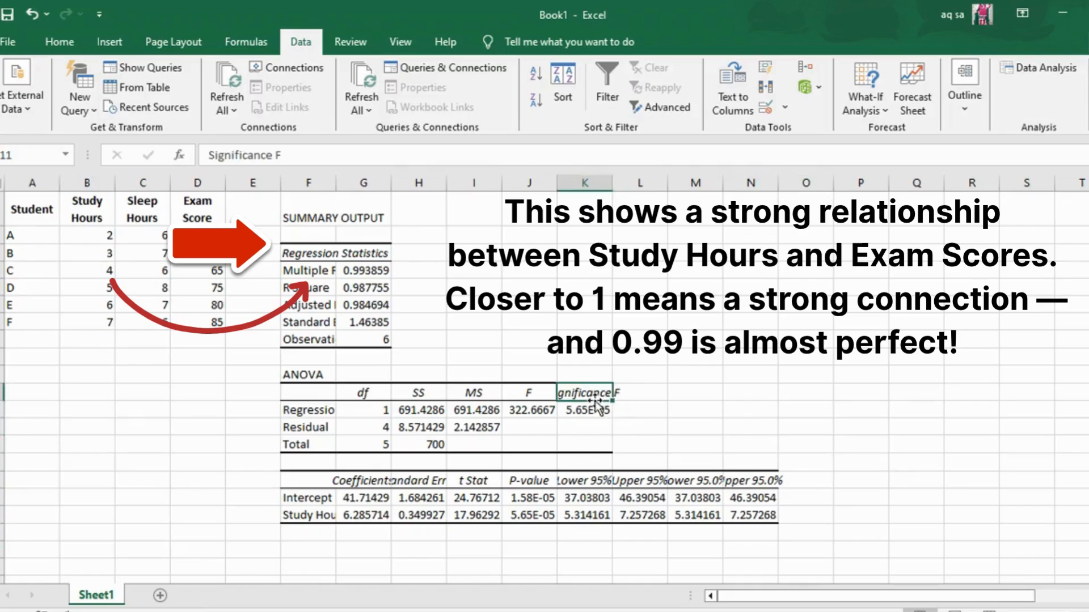
click(916, 493)
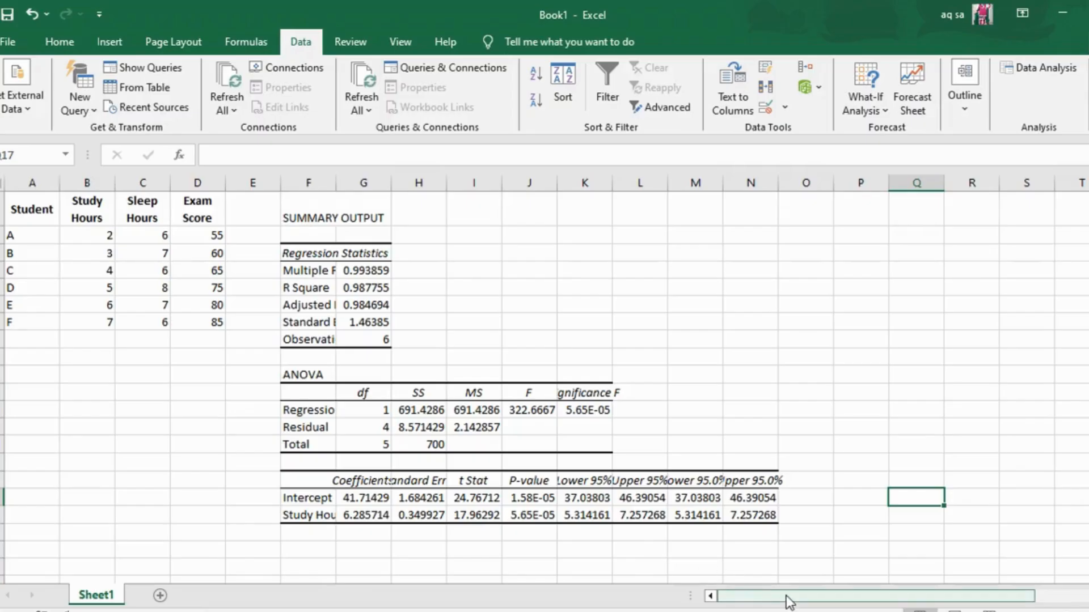
Start another Regression analysis with Study Hours and Sleep Hours (B1:C7) as the X range.
click(1045, 68)
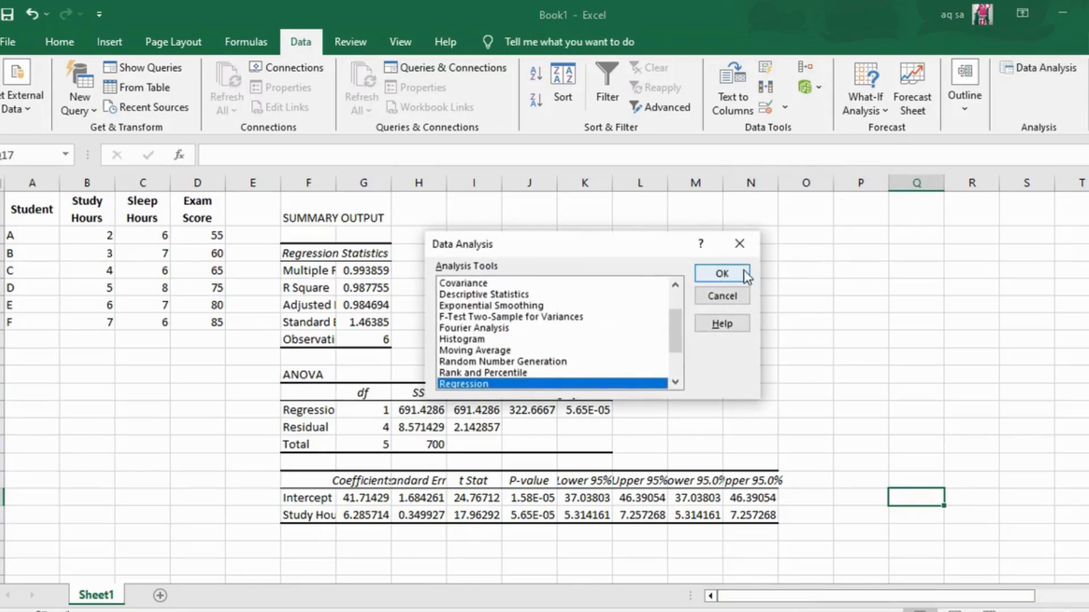
click(777, 272)
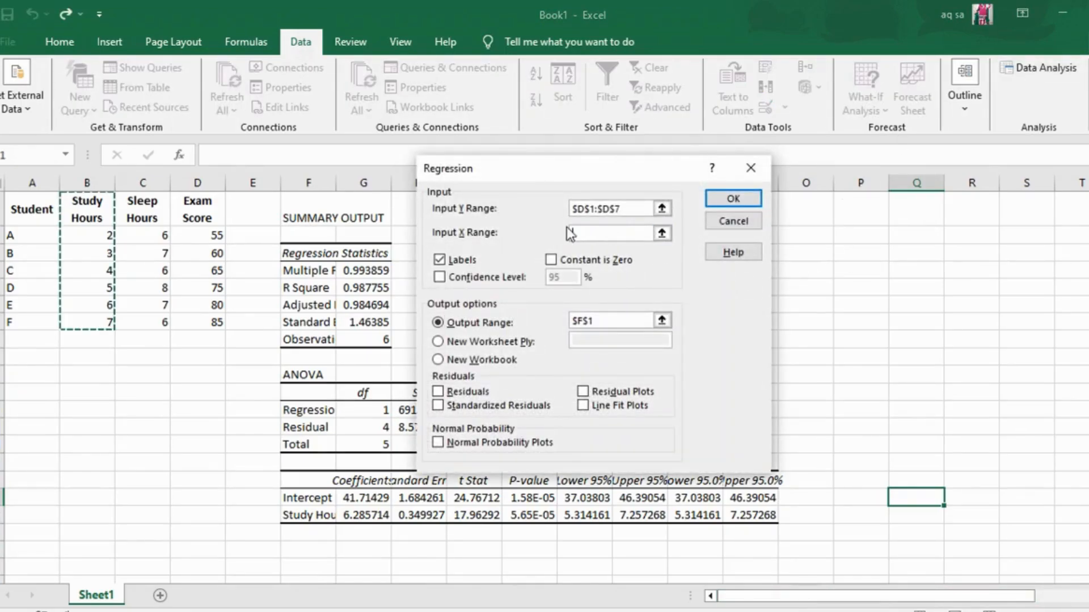
drag(79, 205, 165, 321)
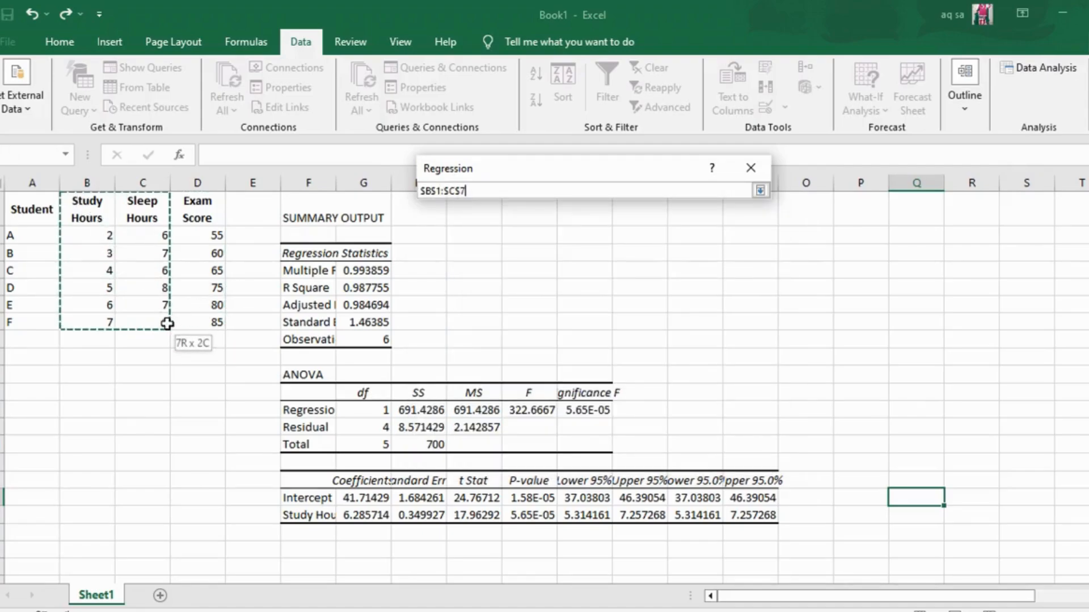
Replace the regression's output range with cell S1 and run the multiple regression.
click(610, 319)
key(BackSpace)
key(BackSpace)
key(BackSpace)
key(BackSpace)
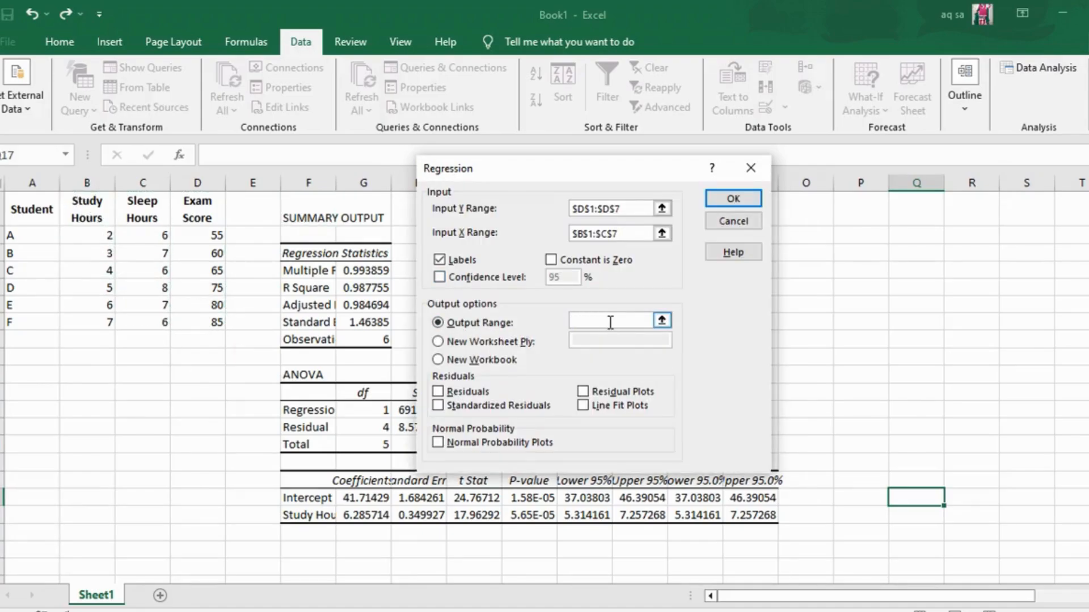
click(1029, 211)
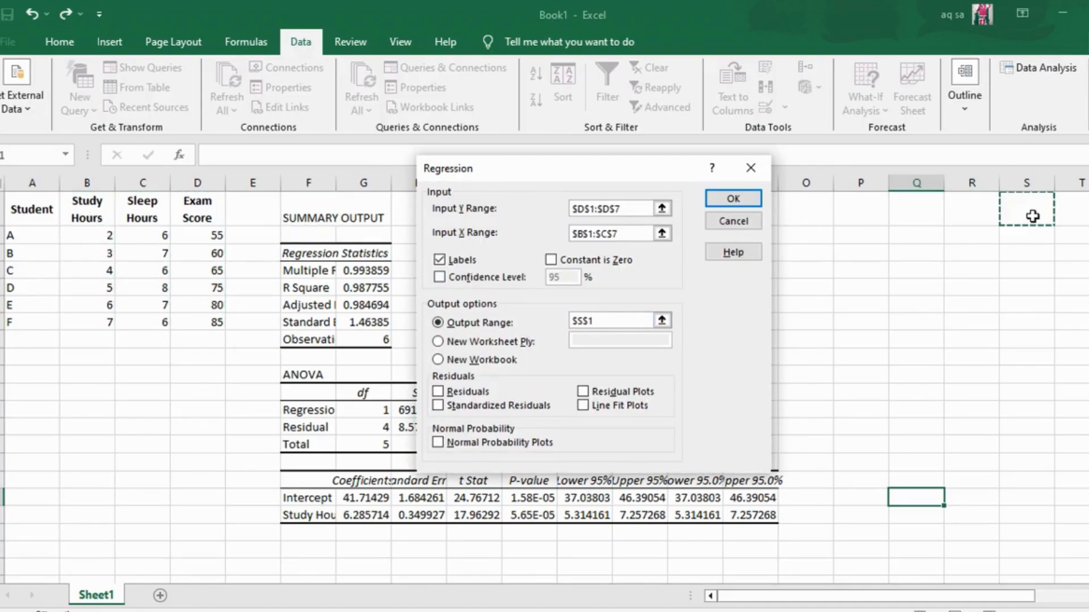
click(731, 198)
Examine the multiple regression's summary output starting at S1 alongside the simple regression results.
drag(916, 597, 1017, 601)
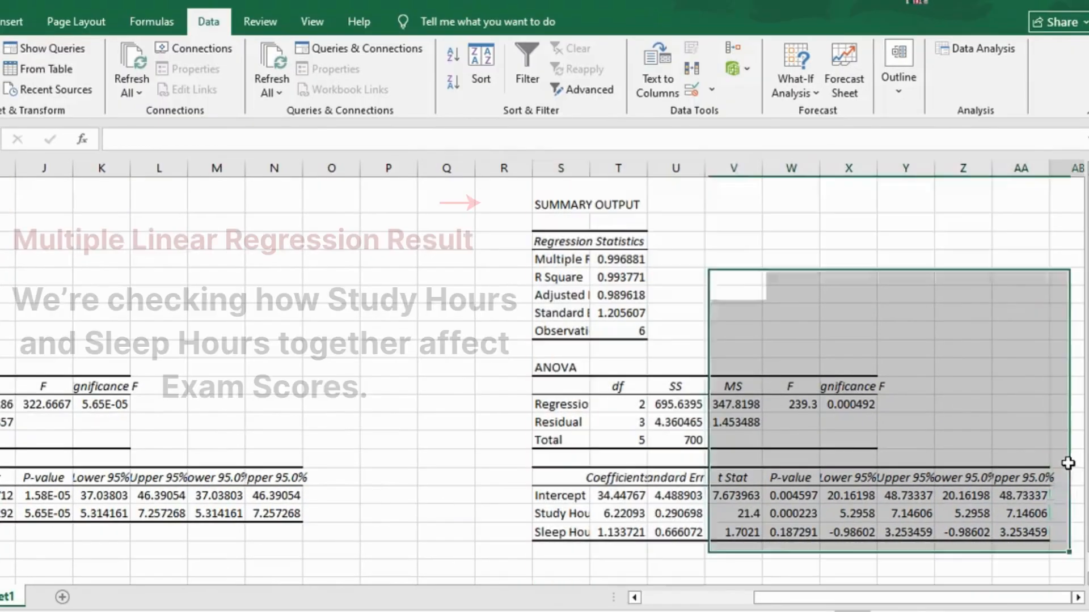
click(1068, 463)
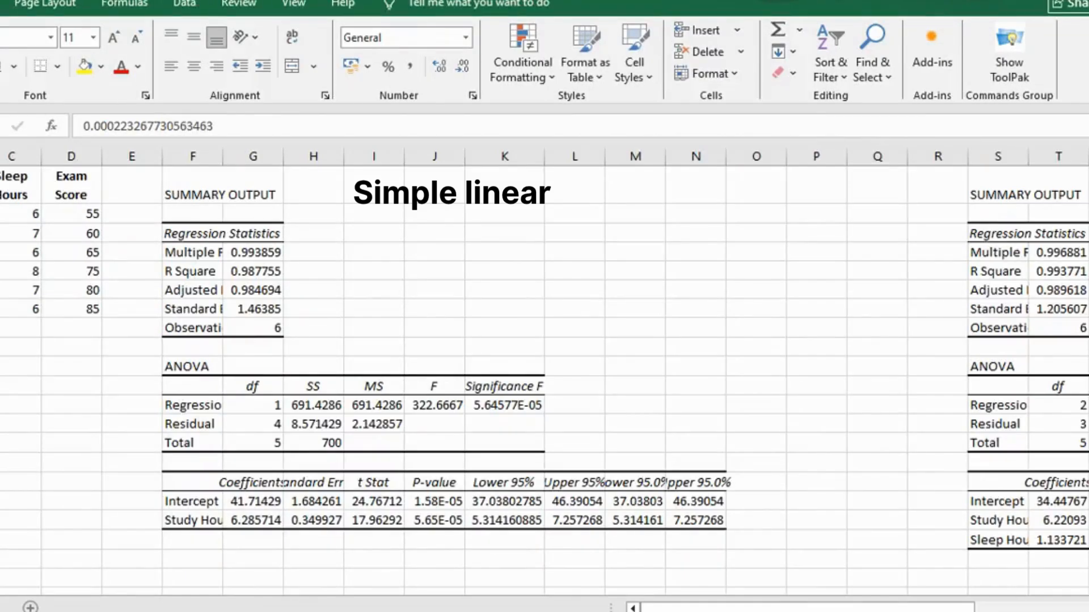
drag(947, 608, 1065, 608)
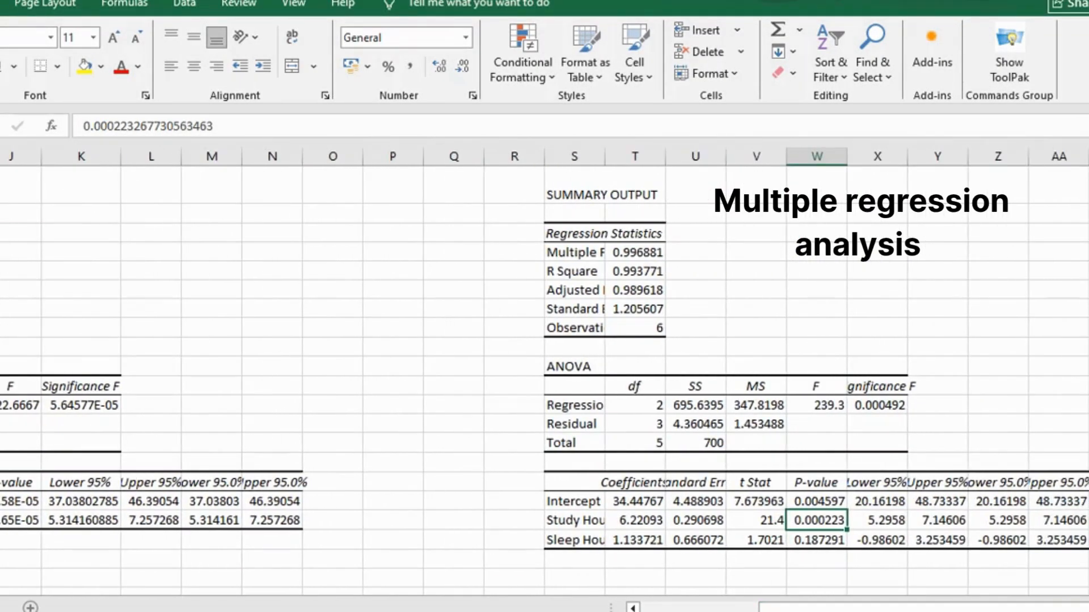